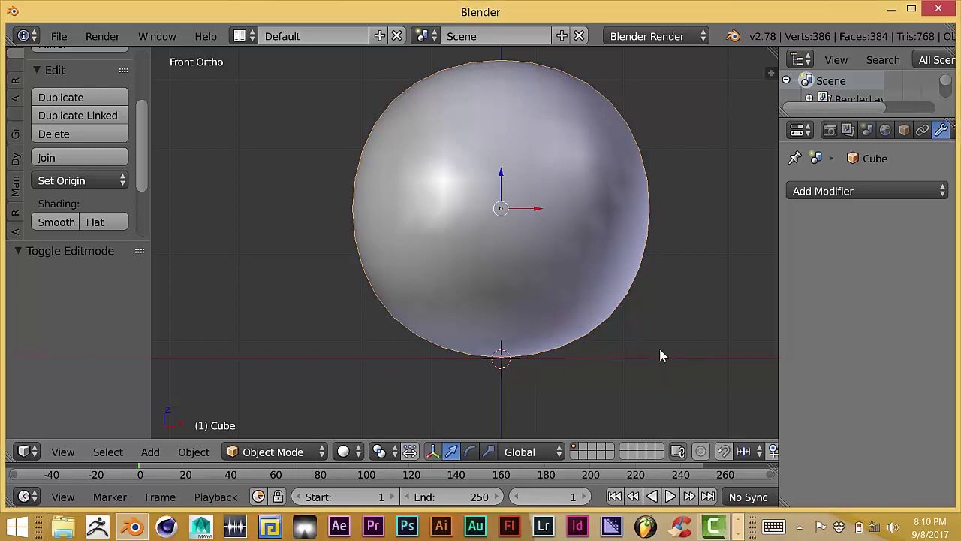
Switch the sphere into Edit Mode to show its 386-vertex mesh, viewed from Front.
scroll(601, 360, "down", 2)
scroll(526, 360, "up", 2)
scroll(646, 320, "down", 2)
scroll(502, 224, "up", 1)
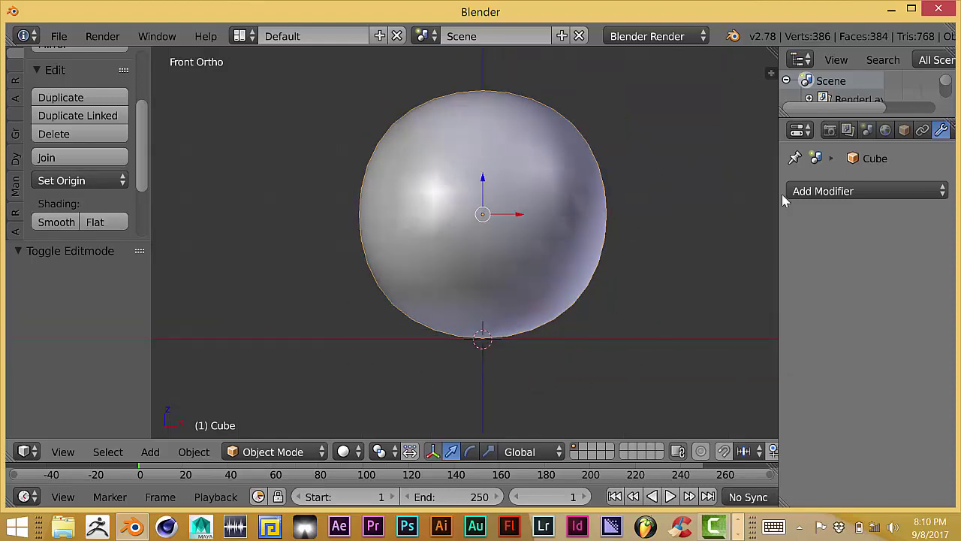
scroll(480, 323, "up", 1)
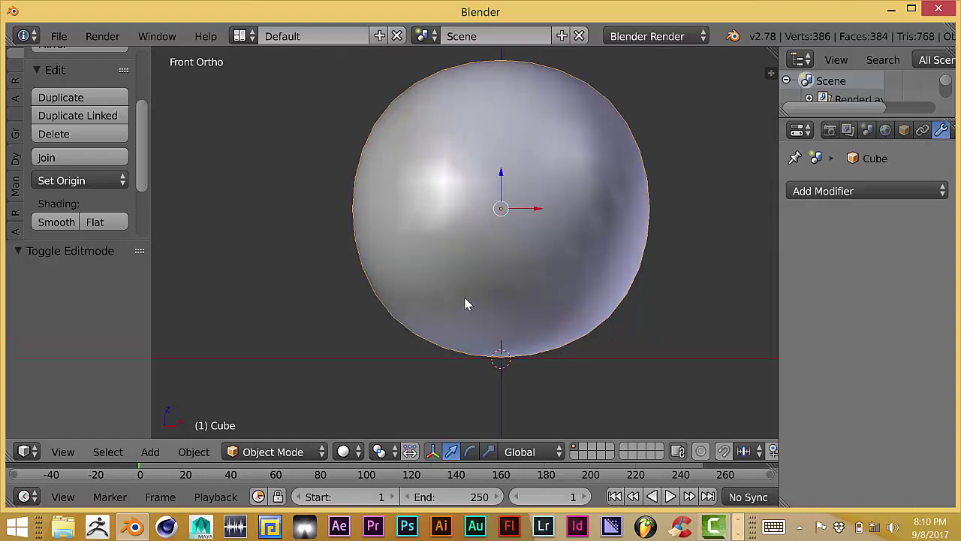
scroll(492, 270, "down", 1)
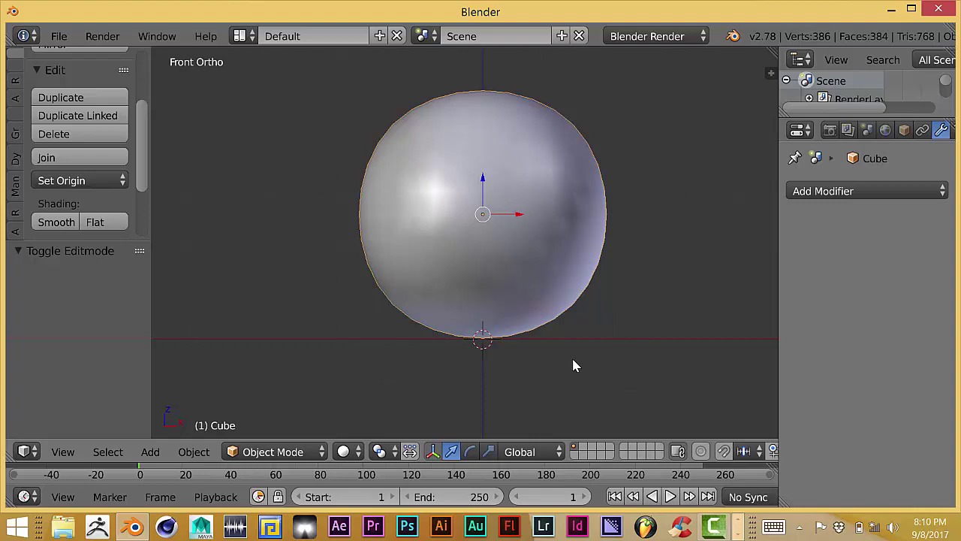
key("Tab")
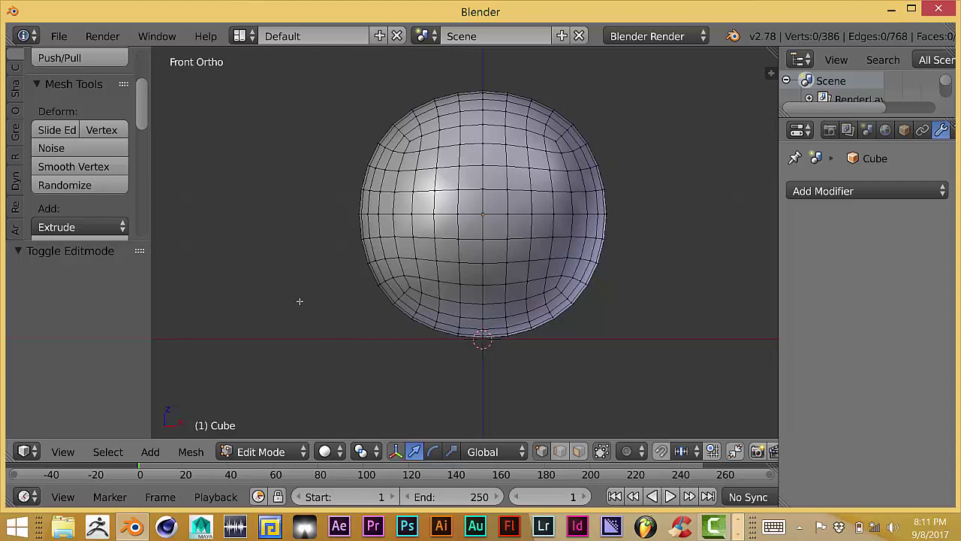
middle_click_drag(300, 301, 313, 301)
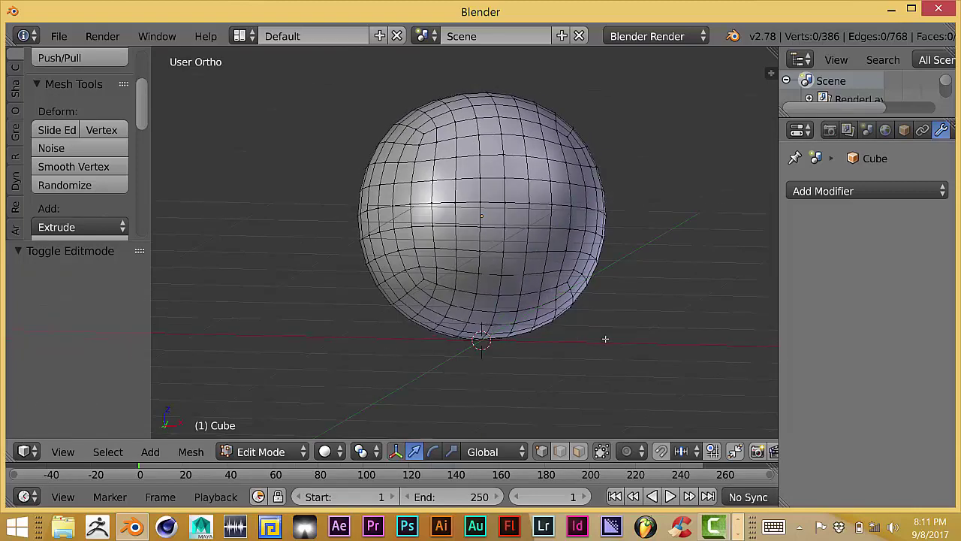
middle_click_drag(288, 226, 292, 257)
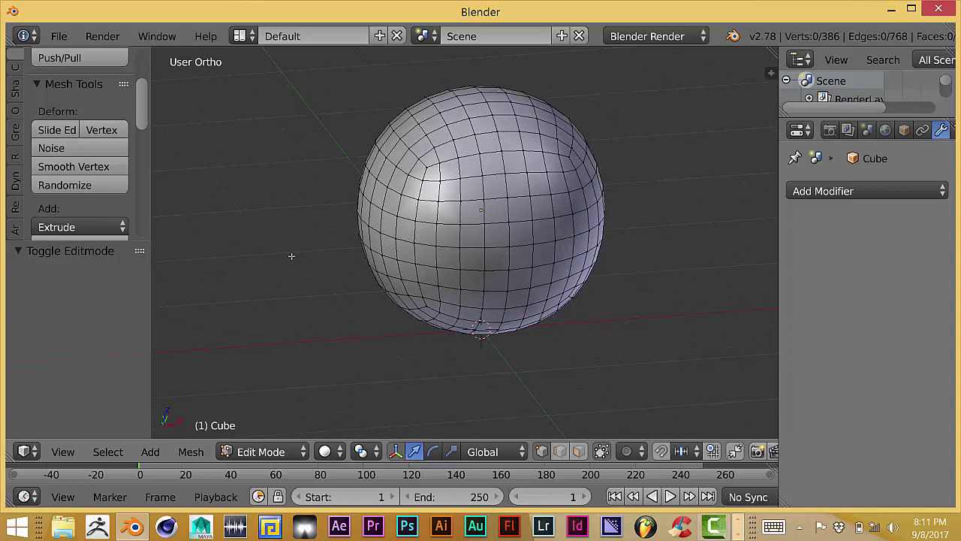
key("KP_1")
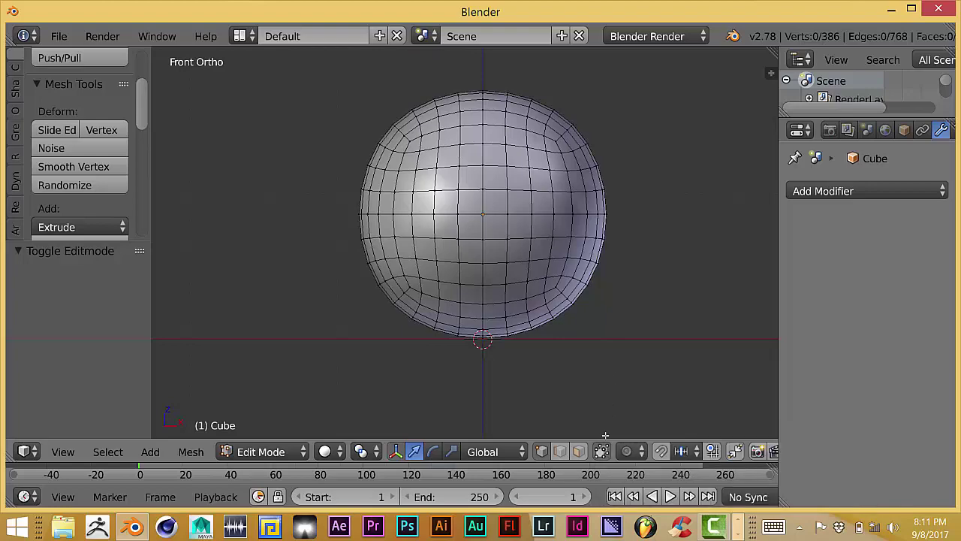
Turn off 'Limit selection to visible' so back-side edges and vertices show through.
left_click(605, 452)
middle_click_drag(620, 316, 580, 335)
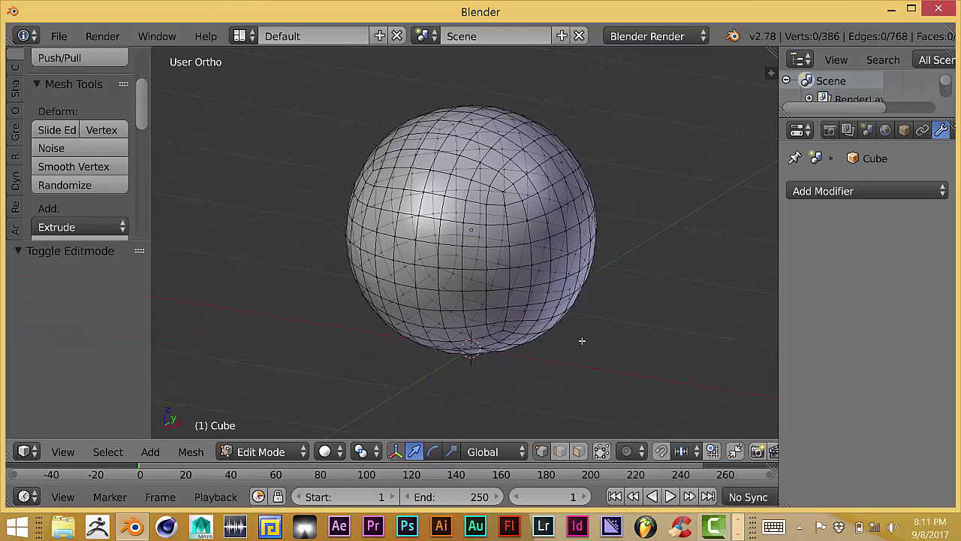
middle_click_drag(326, 157, 364, 184)
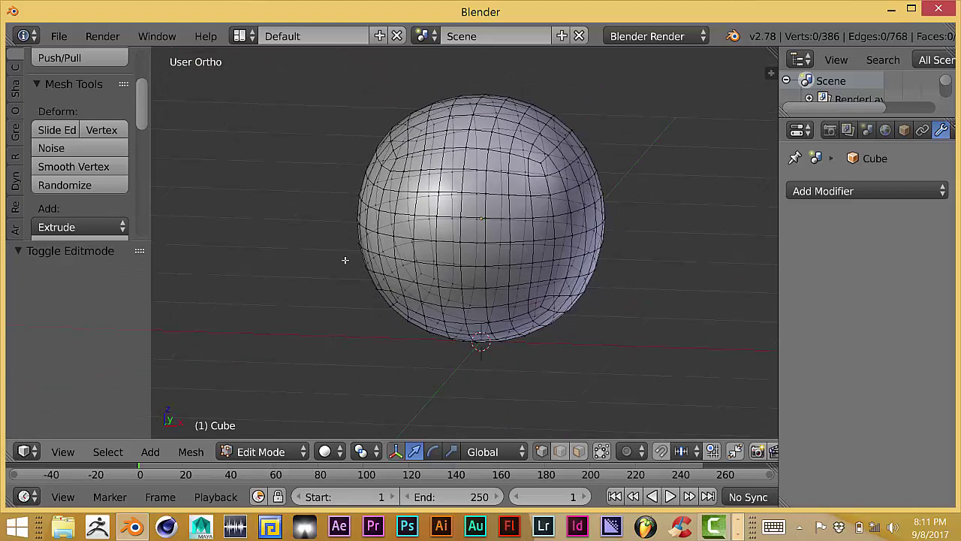
middle_click_drag(344, 259, 356, 258)
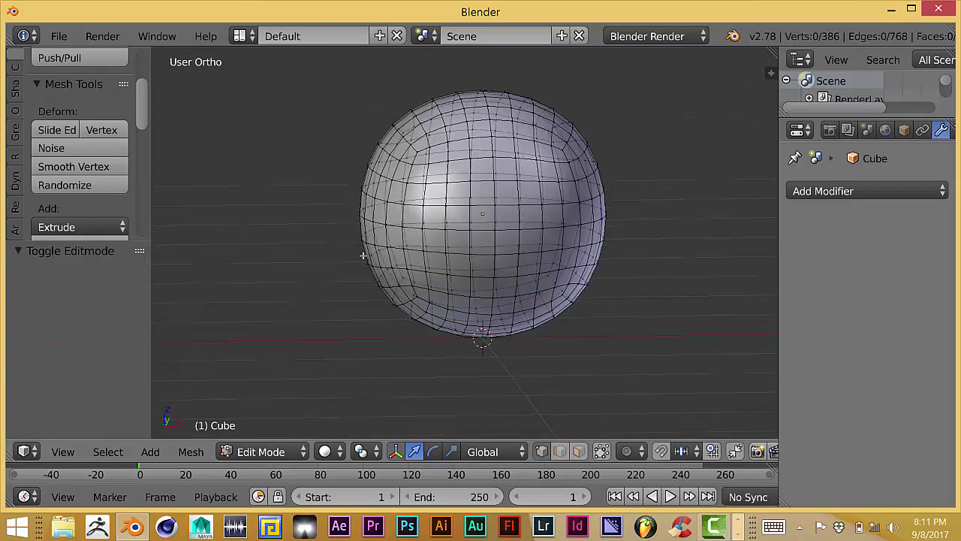
key("KP_1")
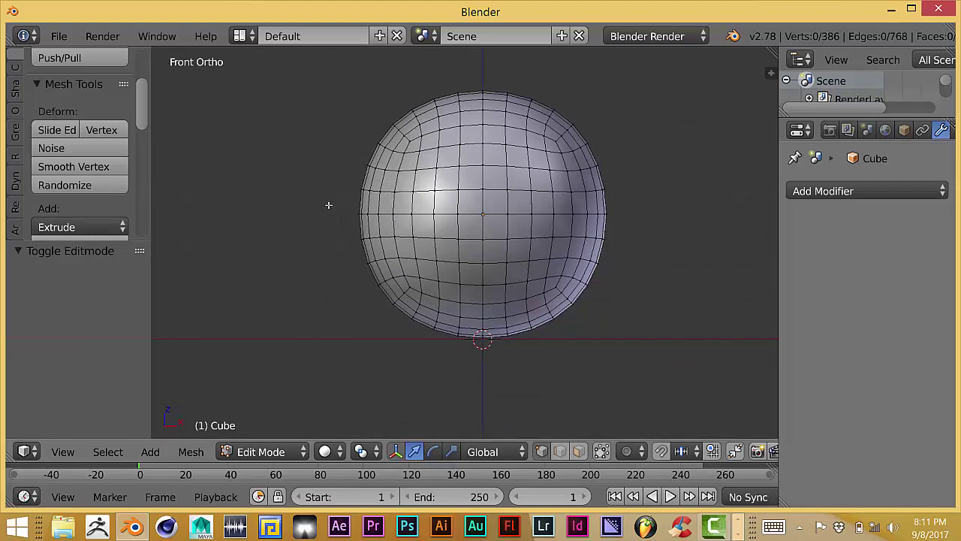
middle_click_drag(328, 188, 318, 213, "shift")
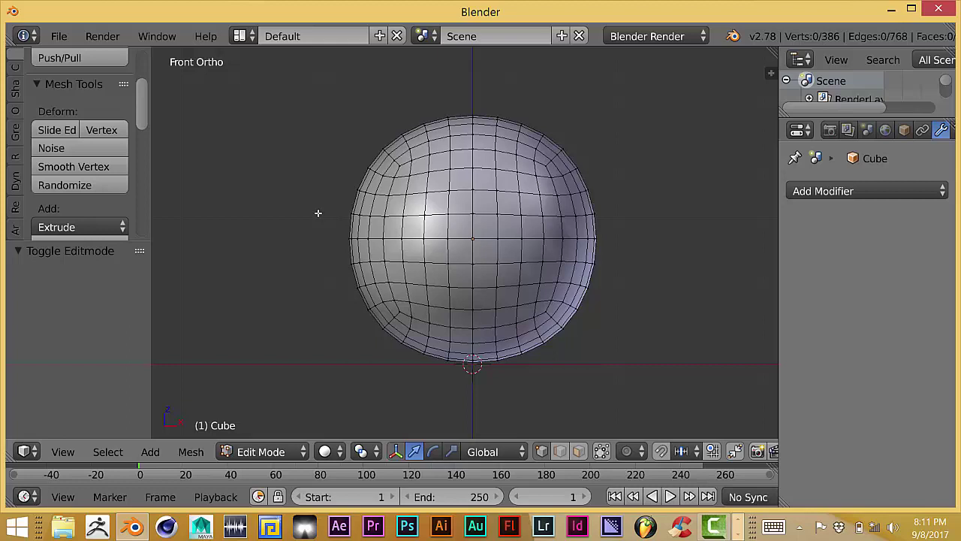
Box-select the sphere's upper cap, 177 of 386 vertices, front and back.
key("b")
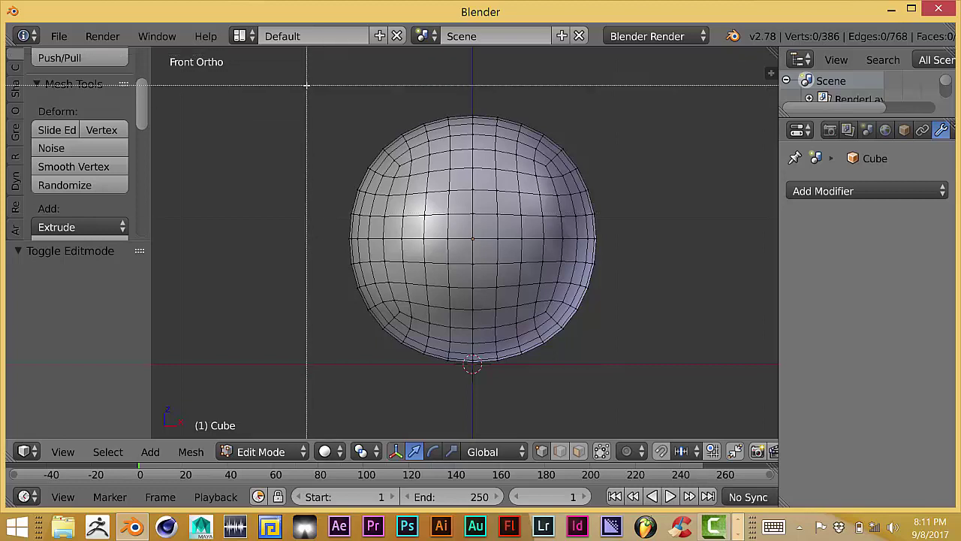
mouse_move(307, 84)
left_mouse_down()
mouse_move(316, 177)
mouse_move(626, 236)
left_mouse_up()
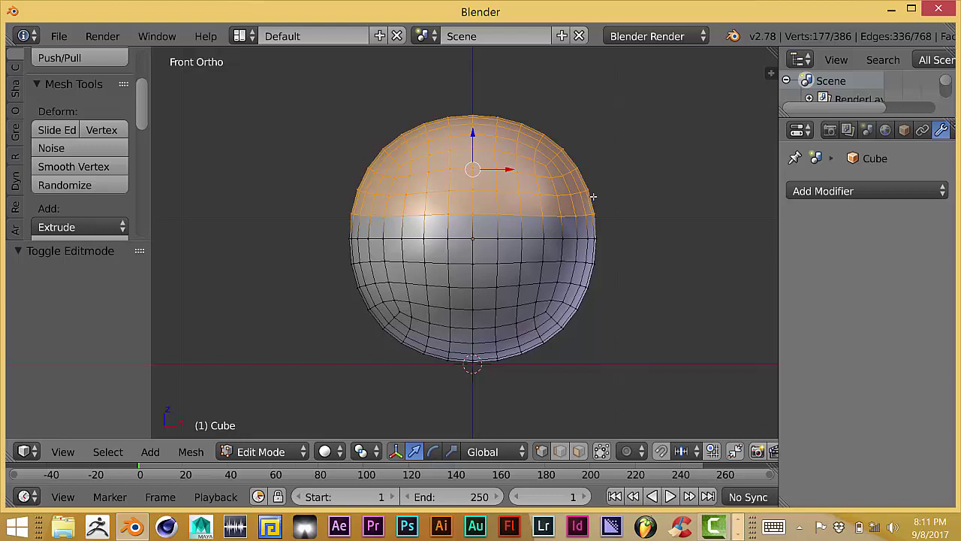
middle_click_drag(632, 212, 548, 218)
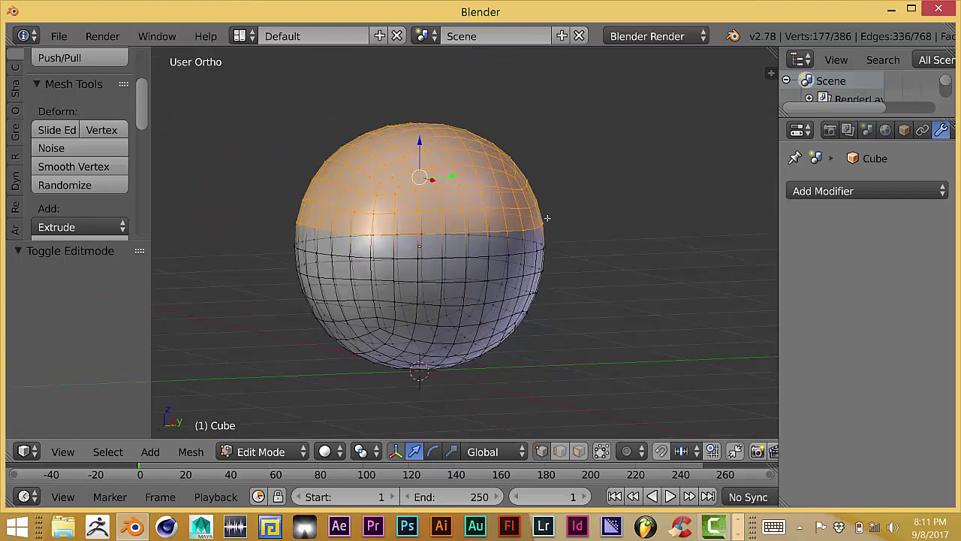
key("KP_1")
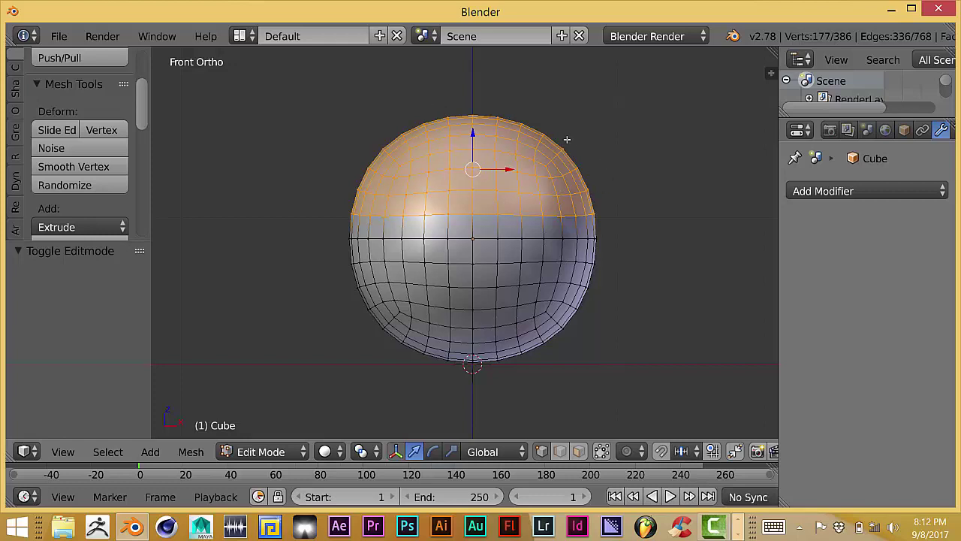
Scale the selected top vertices to 0 along Z, leaving a flat cap.
key("s")
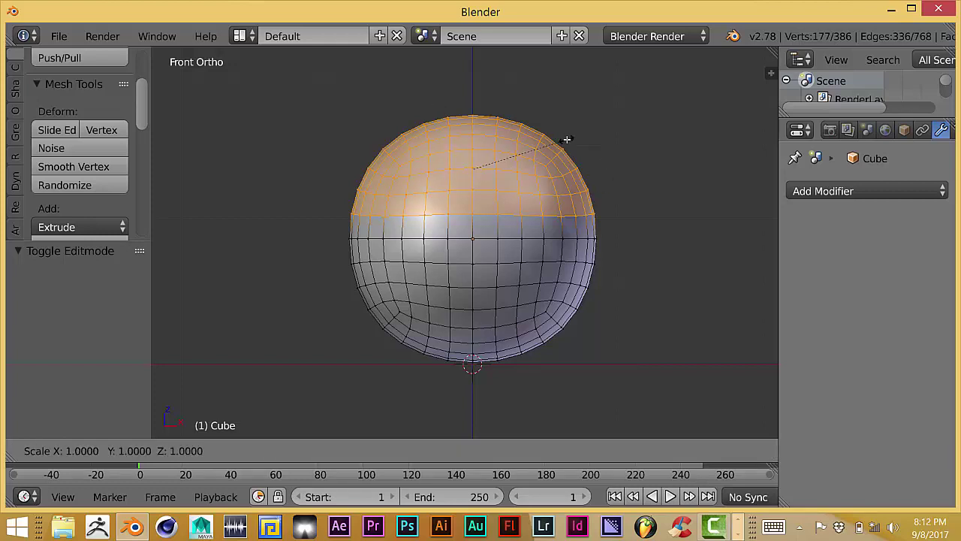
key("z")
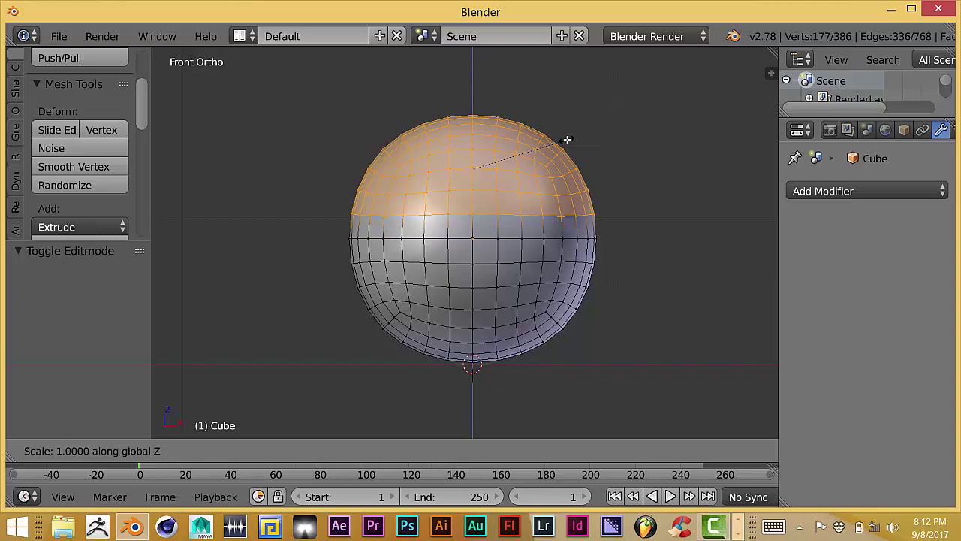
key("0")
key("Return")
mouse_move(568, 150)
middle_mouse_down()
mouse_move(523, 191)
mouse_move(457, 199)
mouse_move(507, 195)
mouse_move(509, 237)
mouse_move(516, 184)
middle_mouse_up()
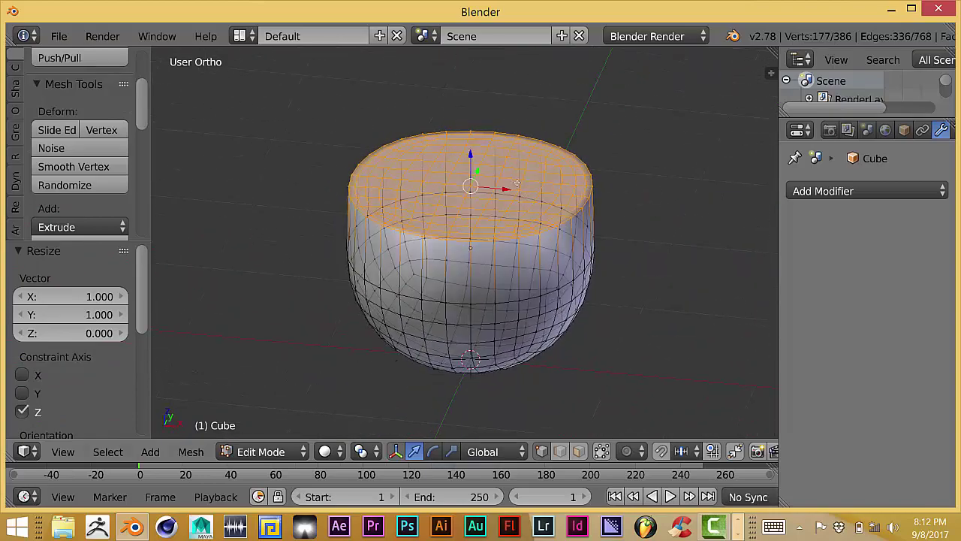
key("KP_1")
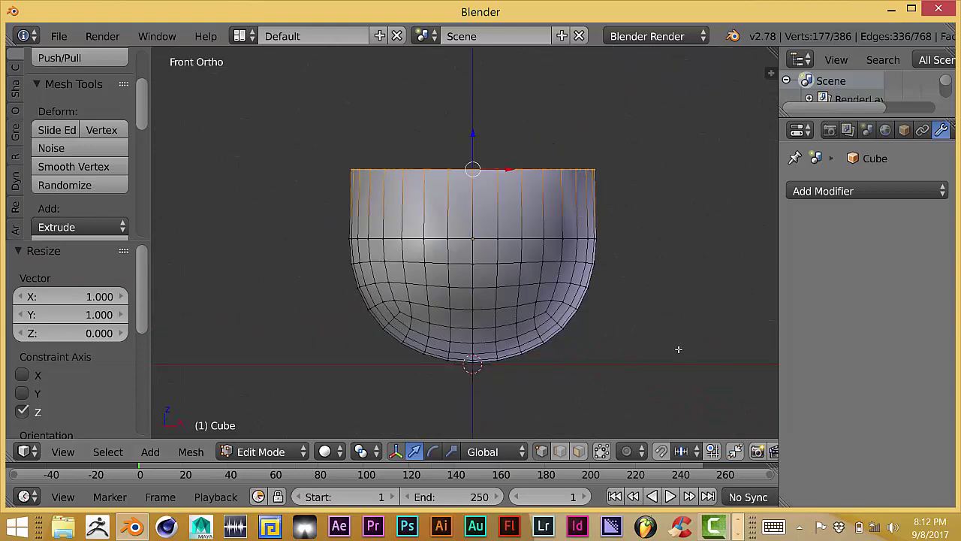
middle_click_drag(628, 362, 636, 302, "shift")
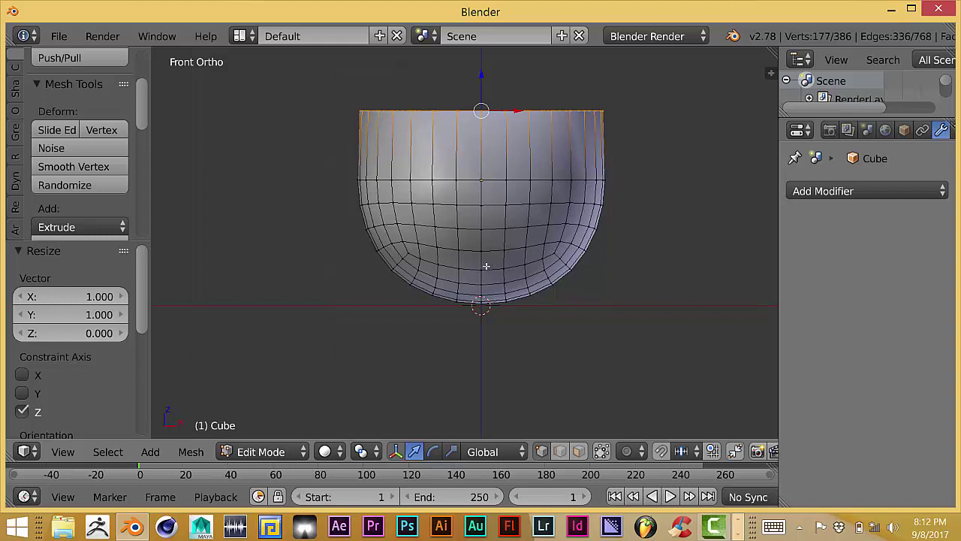
Select a centre vertex, nudge it upward, then undo the move.
right_click(481, 251)
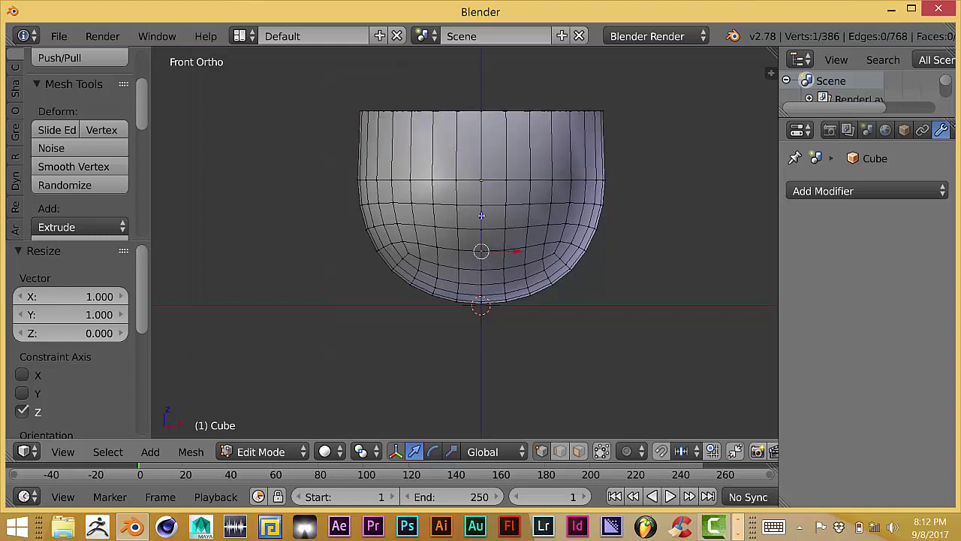
left_click_drag(481, 216, 482, 214)
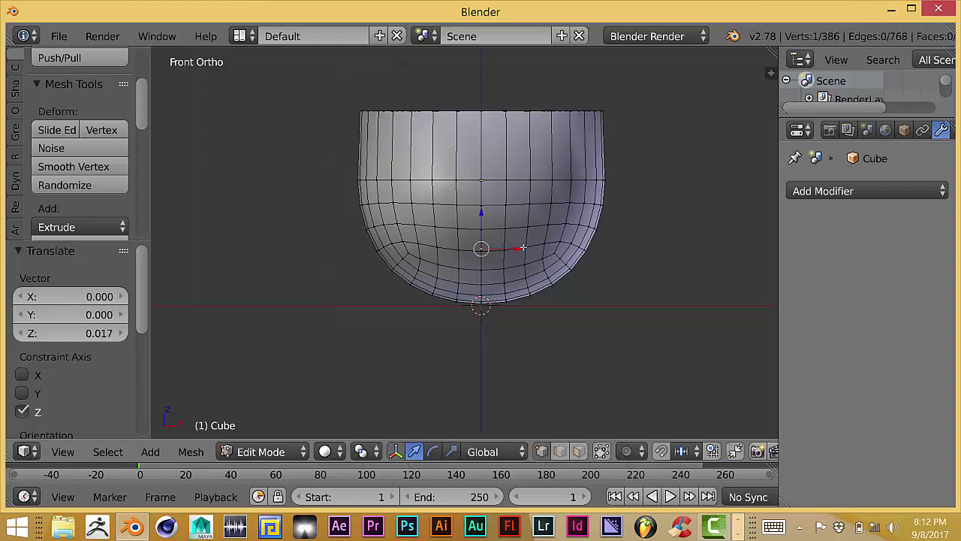
key("ctrl+z")
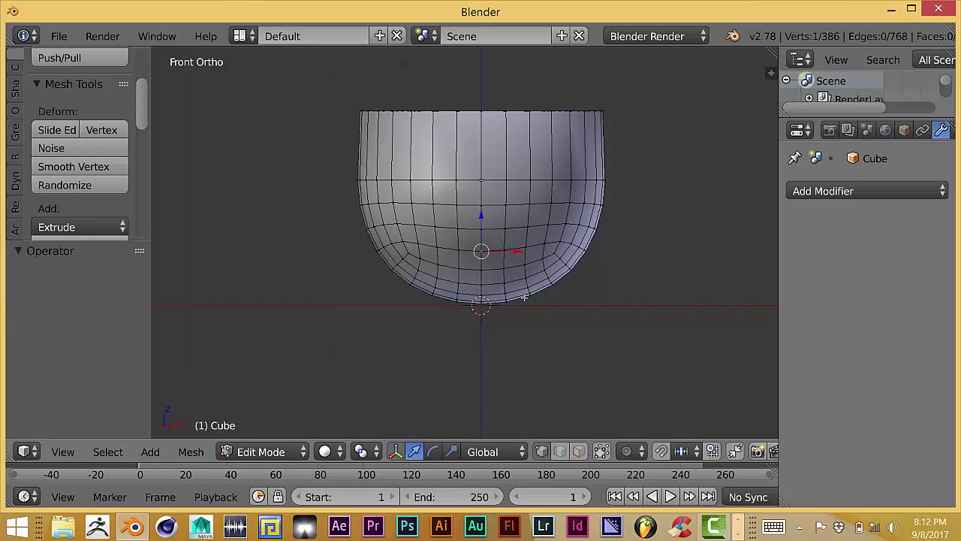
Select the 32-vertex edge loop on the bowl's lower curve and start scaling it.
right_click(446, 250, "alt")
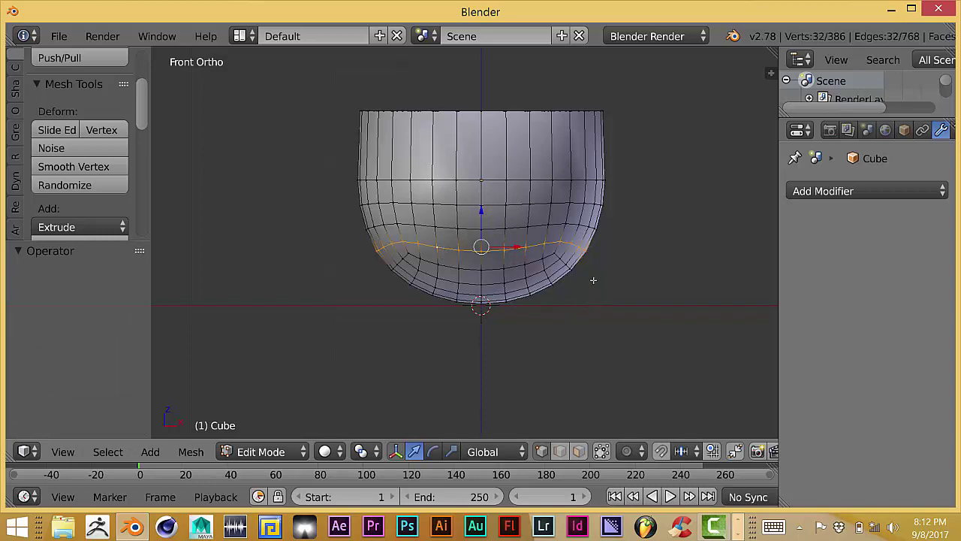
mouse_move(593, 281)
middle_mouse_down()
mouse_move(470, 278)
mouse_move(526, 300)
middle_mouse_up()
key("s")
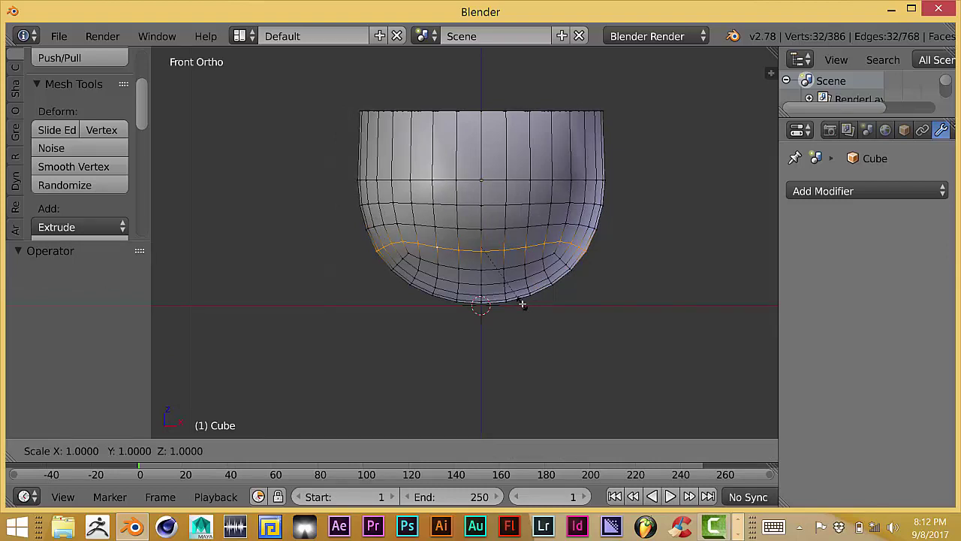
Scale the 32-vertex lower loop to 0 along Z, flattening it into one level.
key("z")
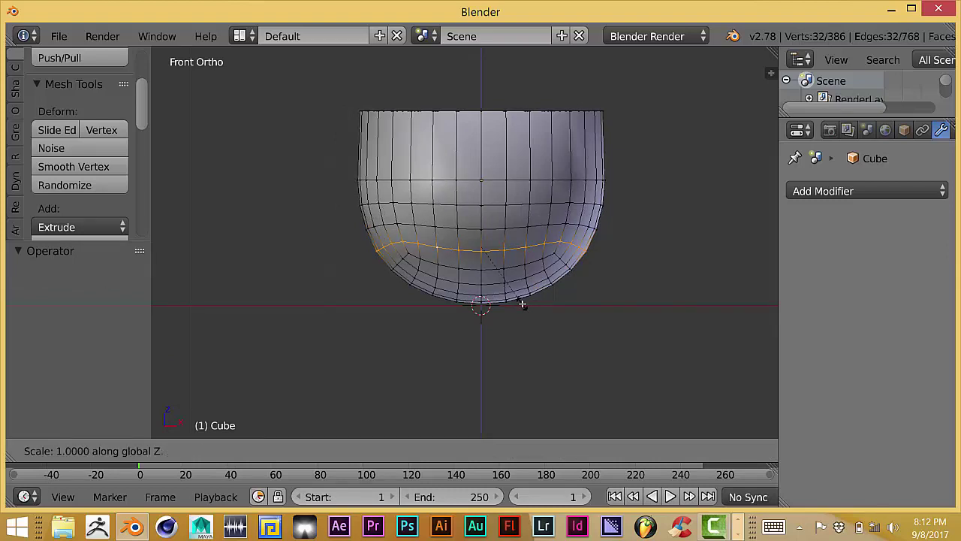
type("0")
key("Return")
scroll(561, 304, "down", 3)
middle_click_drag(575, 300, 522, 297, "alt")
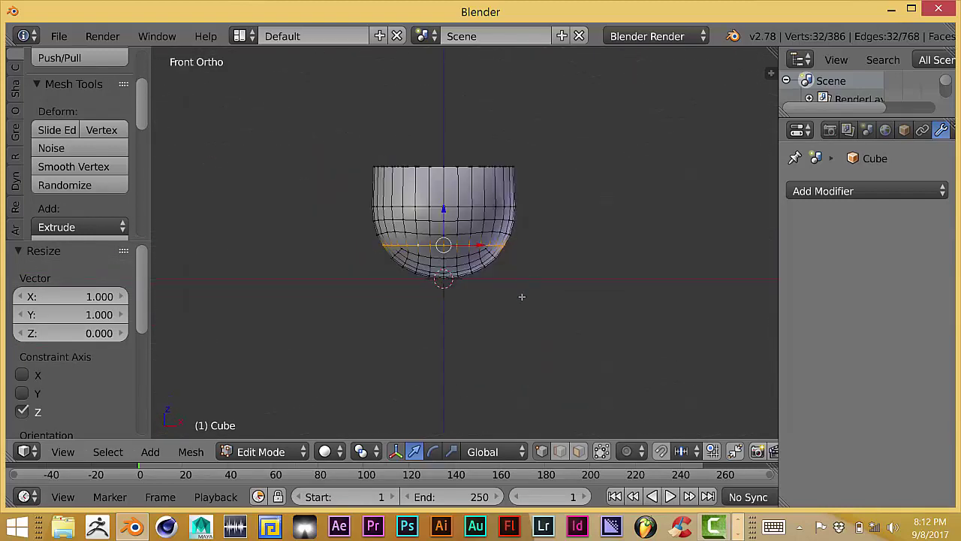
scroll(522, 296, "up", 4)
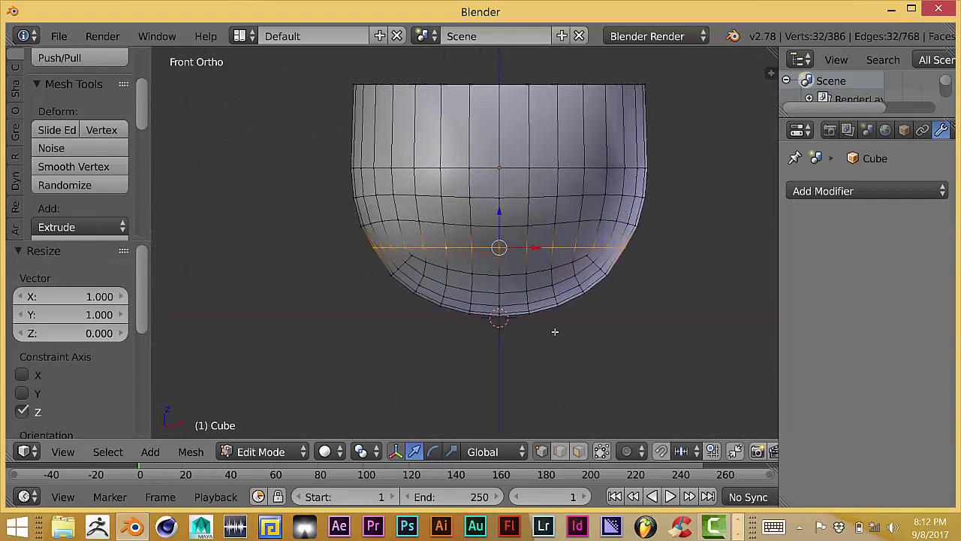
scroll(475, 320, "down", 1)
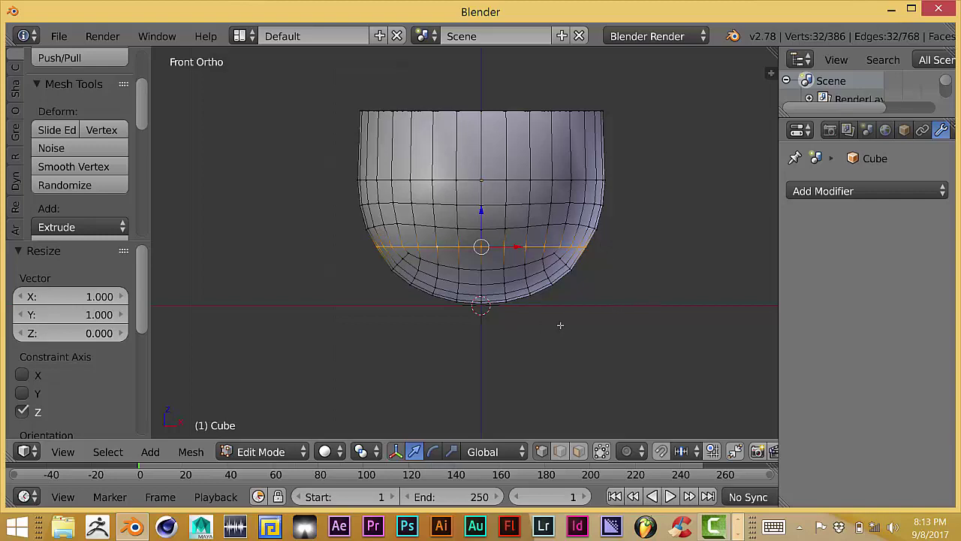
mouse_move(560, 326)
middle_mouse_down()
mouse_move(530, 325)
mouse_move(586, 320)
middle_mouse_up()
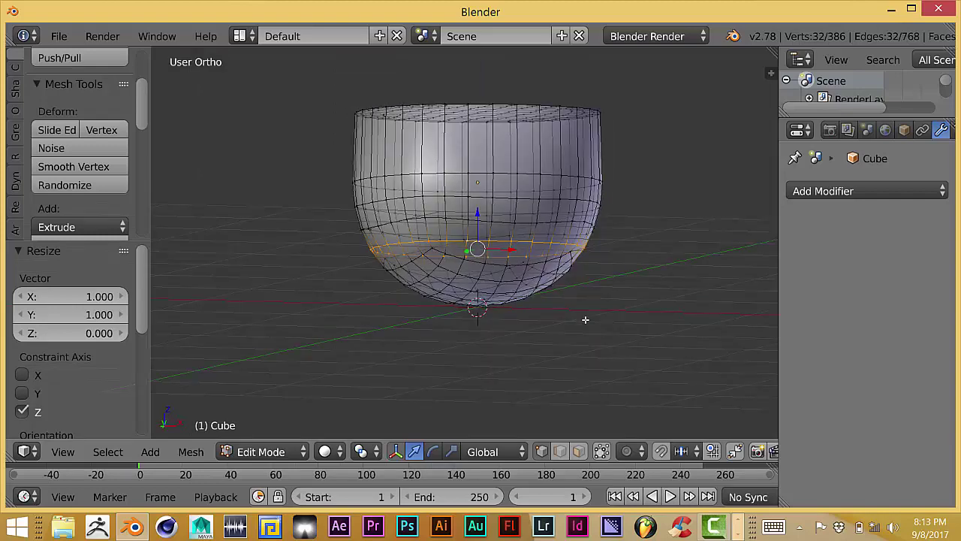
key("KP_1")
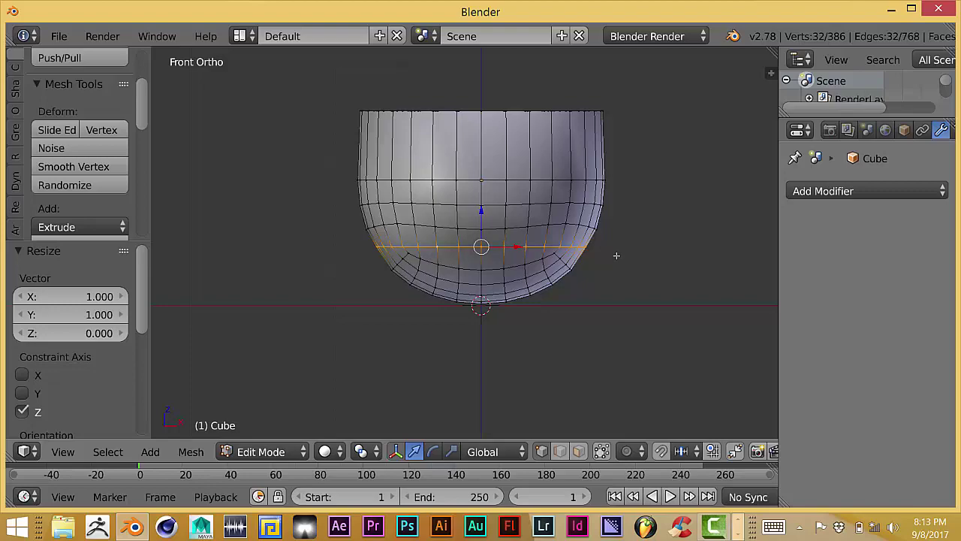
scroll(617, 255, "down", 2)
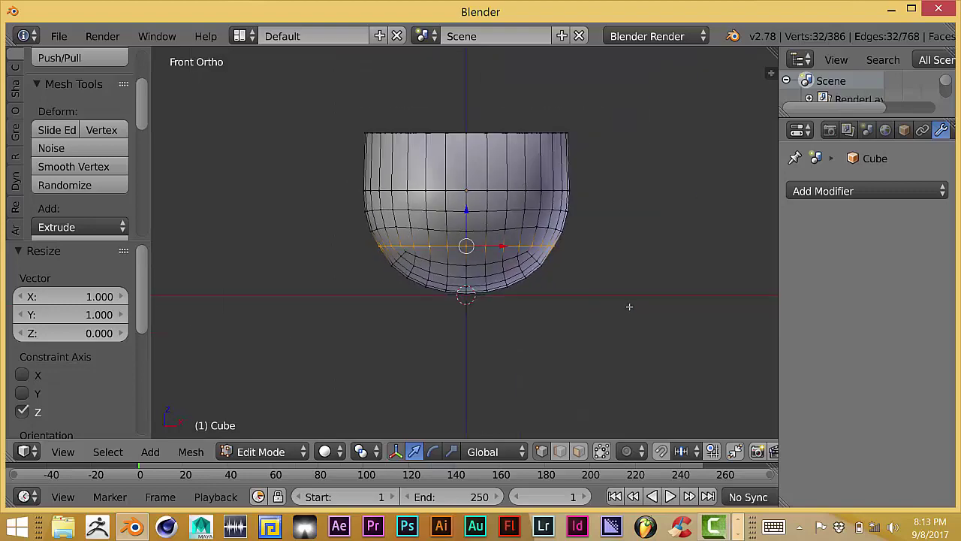
mouse_move(630, 307)
middle_mouse_down()
mouse_move(543, 322)
mouse_move(639, 300)
mouse_move(603, 317)
mouse_move(594, 307)
mouse_move(601, 322)
mouse_move(622, 318)
middle_mouse_up()
key("KP_1")
scroll(571, 319, "up", 1)
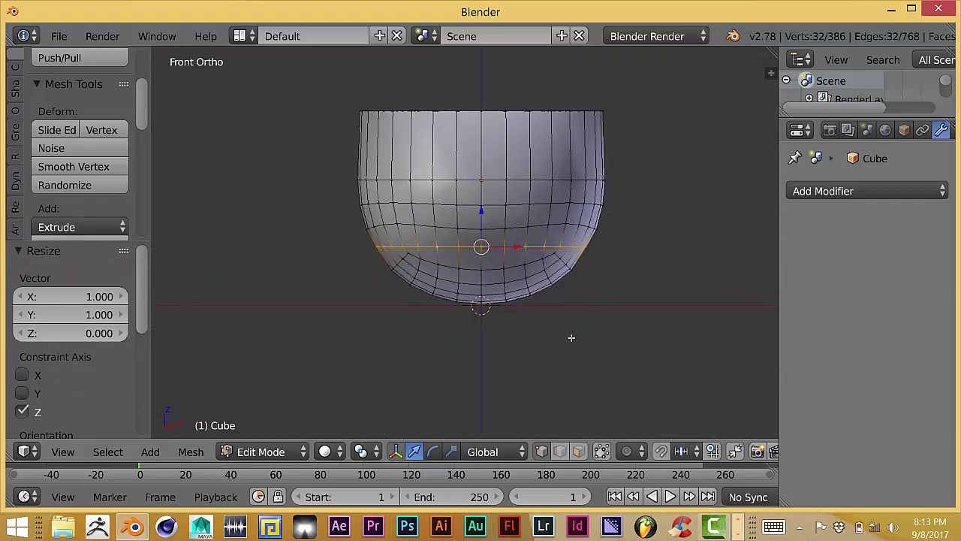